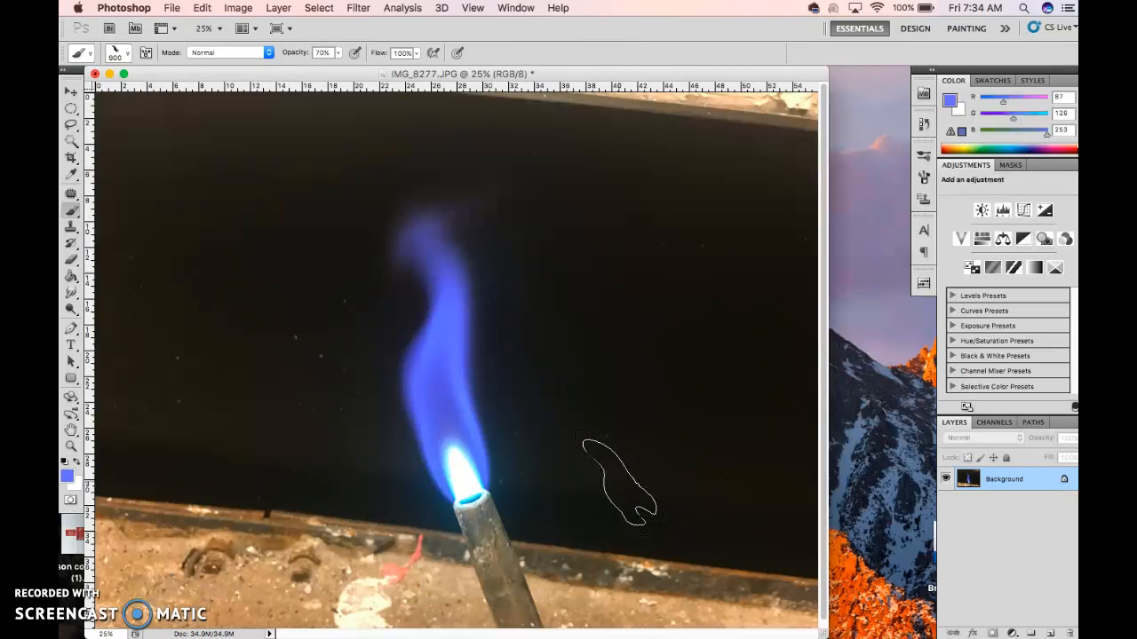
# Stamp two blue flames with the 900 px flame brush on the dark background beside the torch flame
pyautogui.click(659, 359)
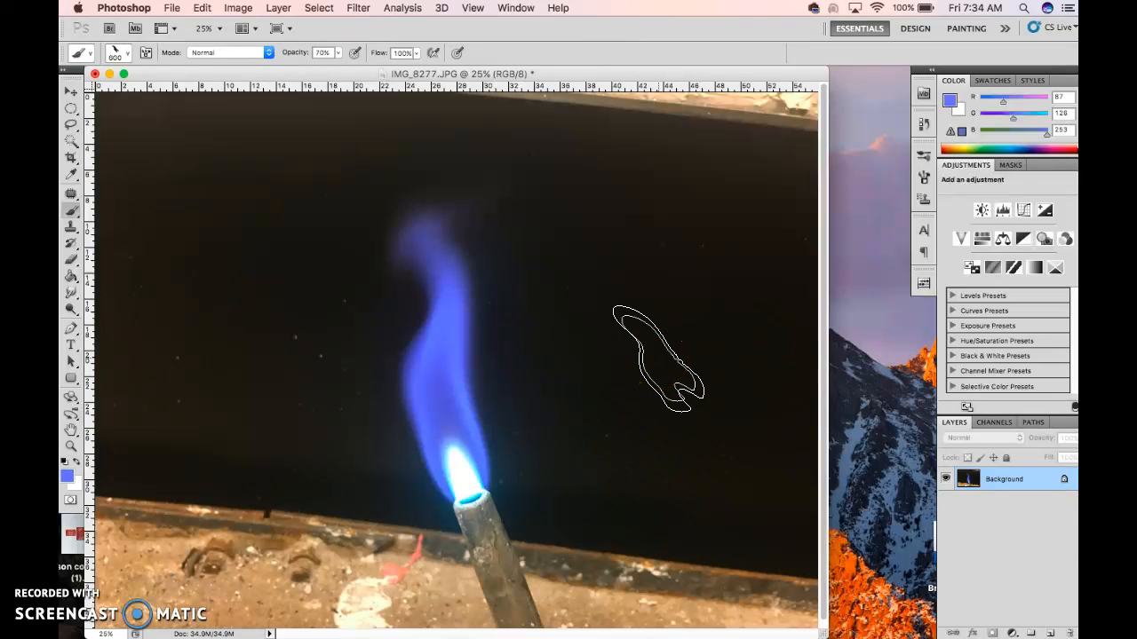
pyautogui.click(622, 372)
pyautogui.click(802, 277)
pyautogui.click(673, 251)
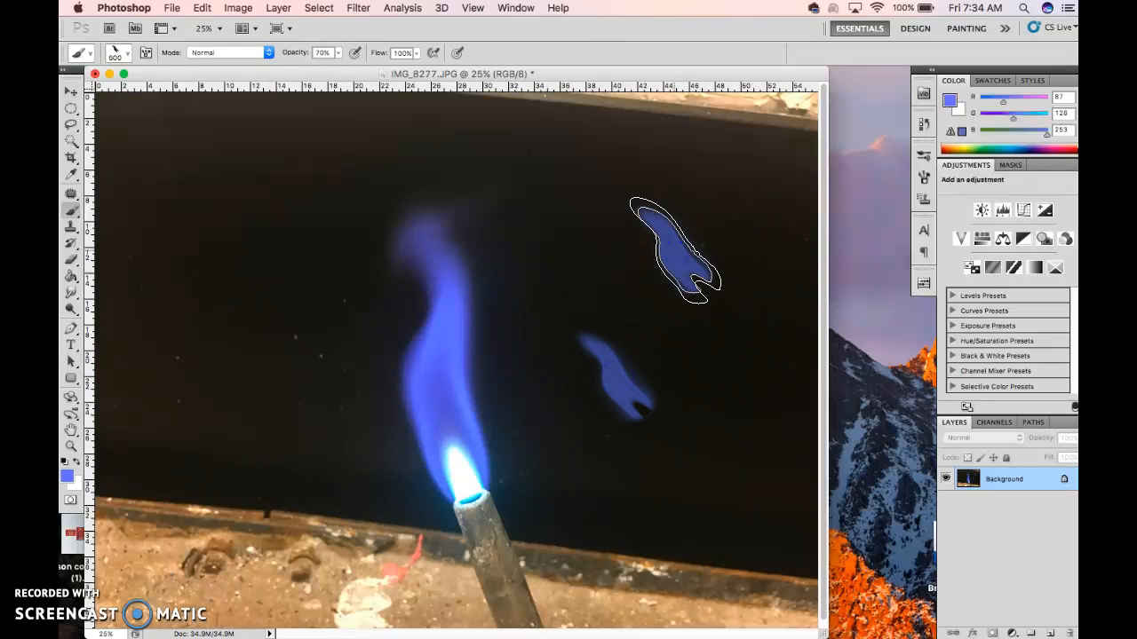
# Enlarge the flame brush to 1000 px, stamp over the upper painted flame, and undo the last stamp
pyautogui.press(']')
pyautogui.press(']')
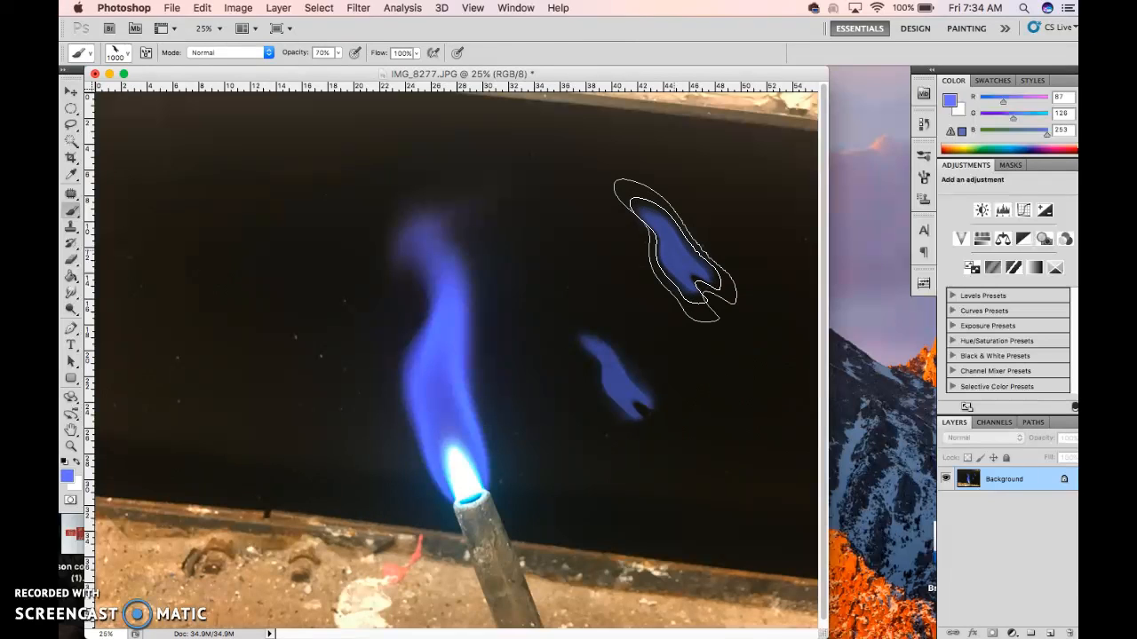
pyautogui.click(665, 226)
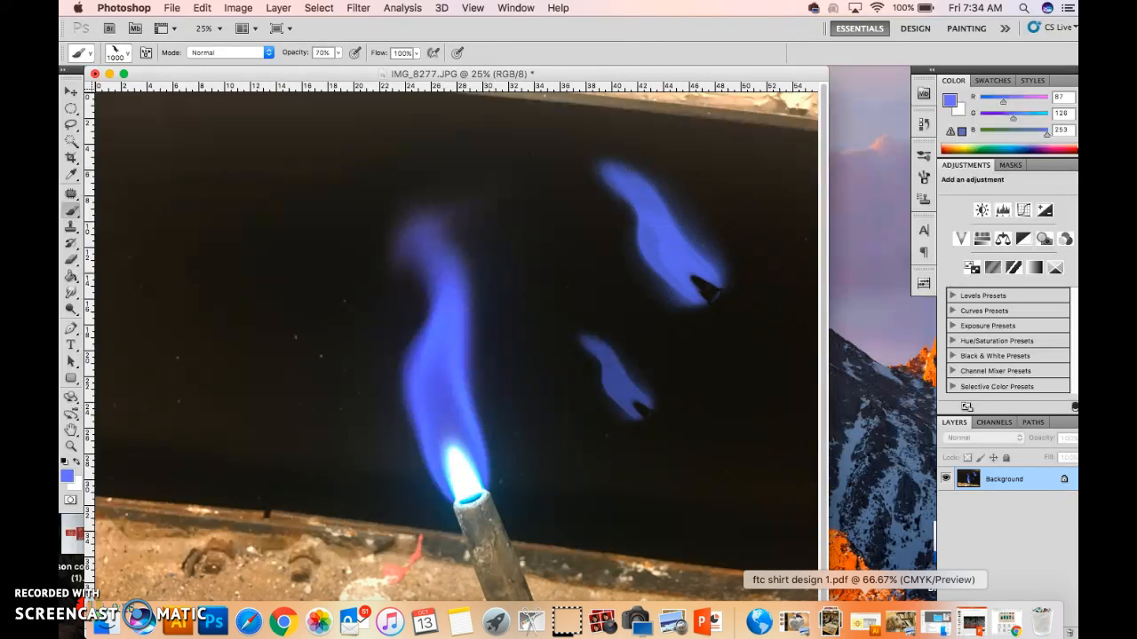
pyautogui.press('super+z')
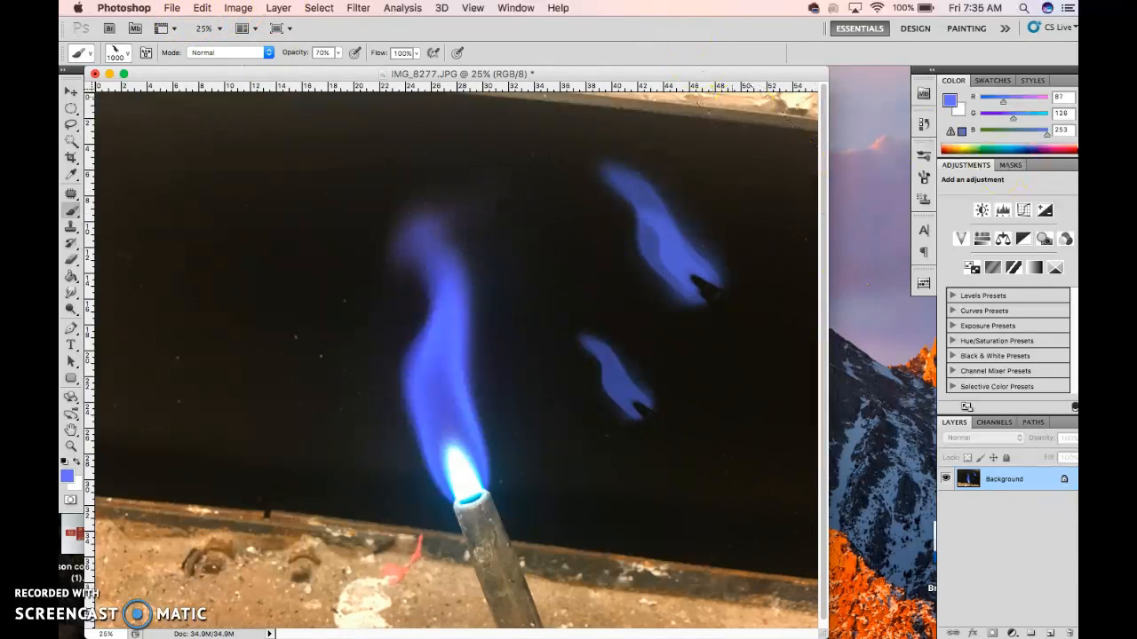
# Display the brush presets, then switch back to the Brush Tip Shape settings
pyautogui.click(923, 160)
pyautogui.click(924, 181)
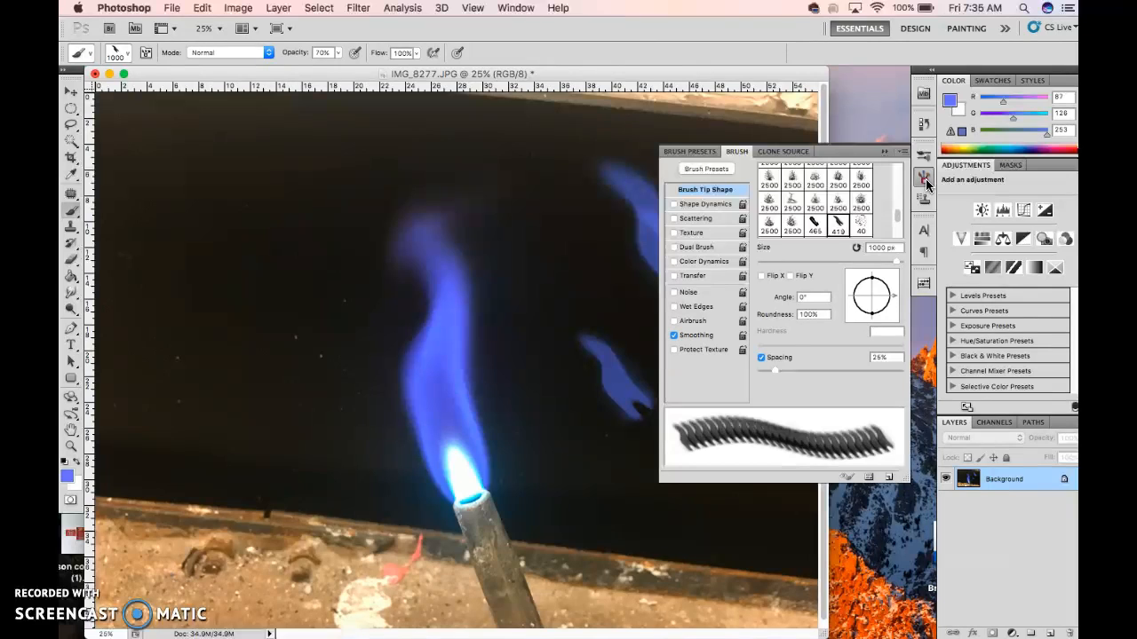
pyautogui.moveTo(927, 186)
pyautogui.mouseDown()
pyautogui.moveTo(921, 223)
pyautogui.moveTo(929, 171)
pyautogui.mouseUp()
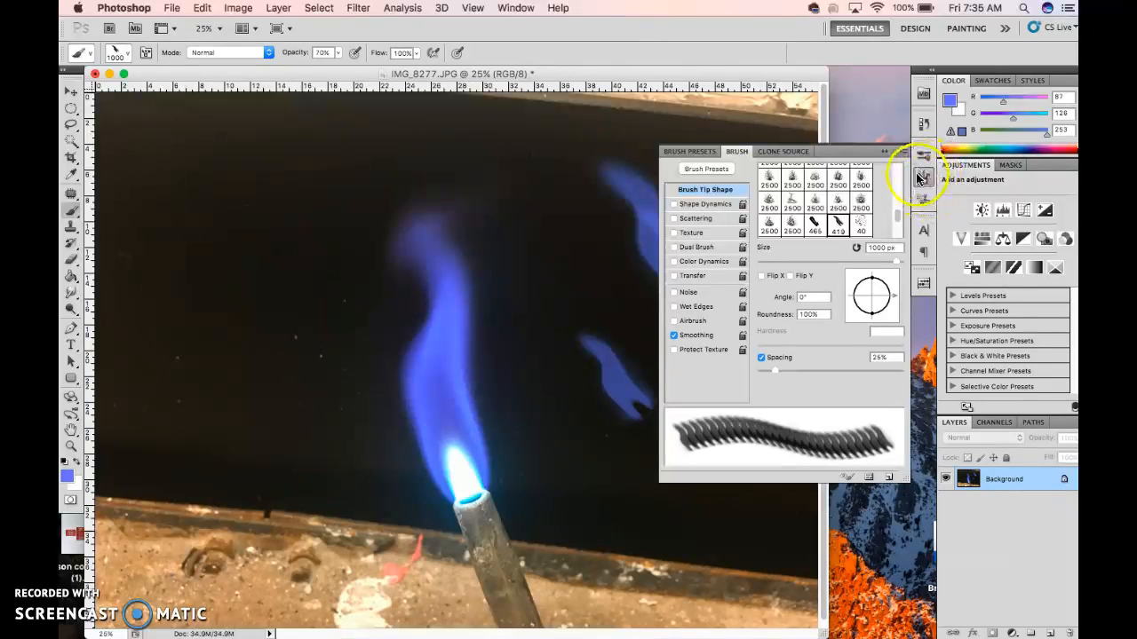
pyautogui.click(511, 8)
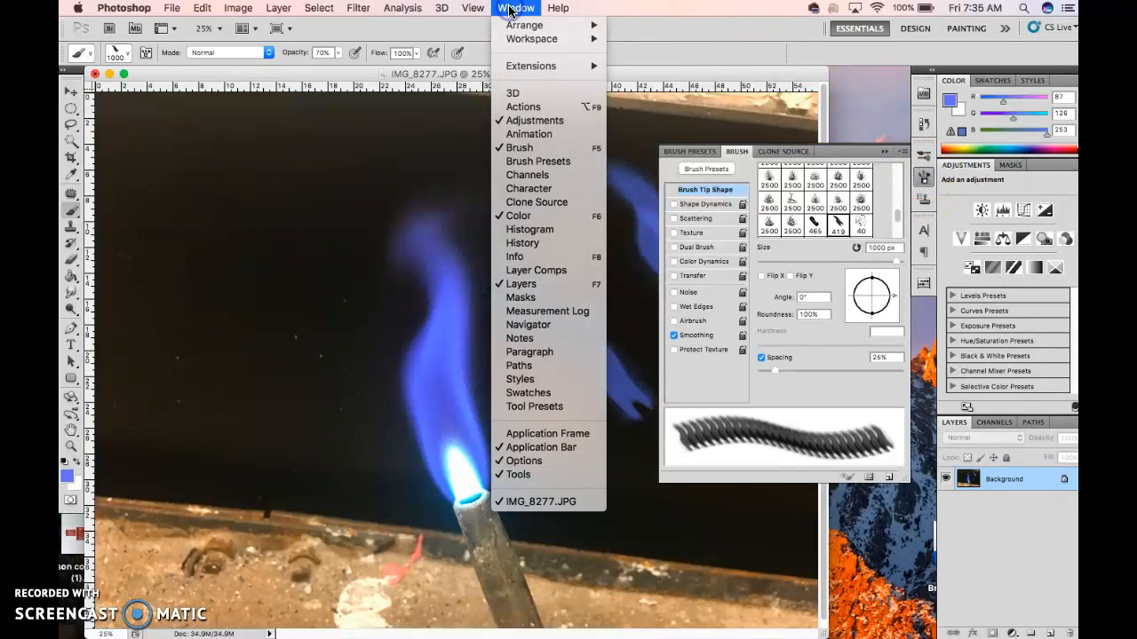
pyautogui.click(555, 162)
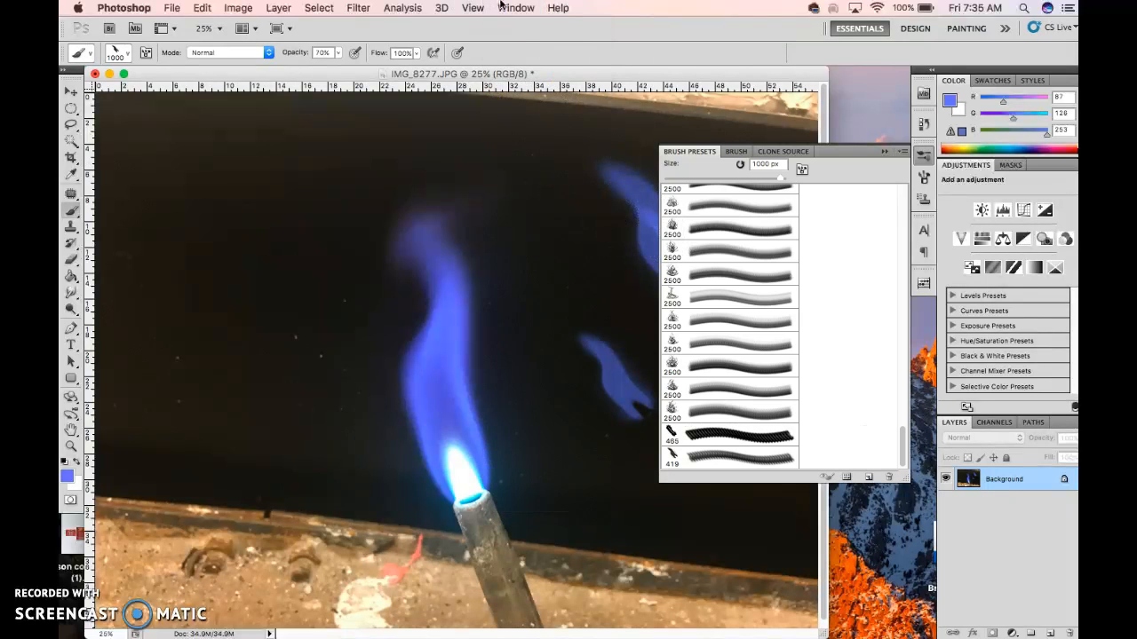
pyautogui.click(503, 8)
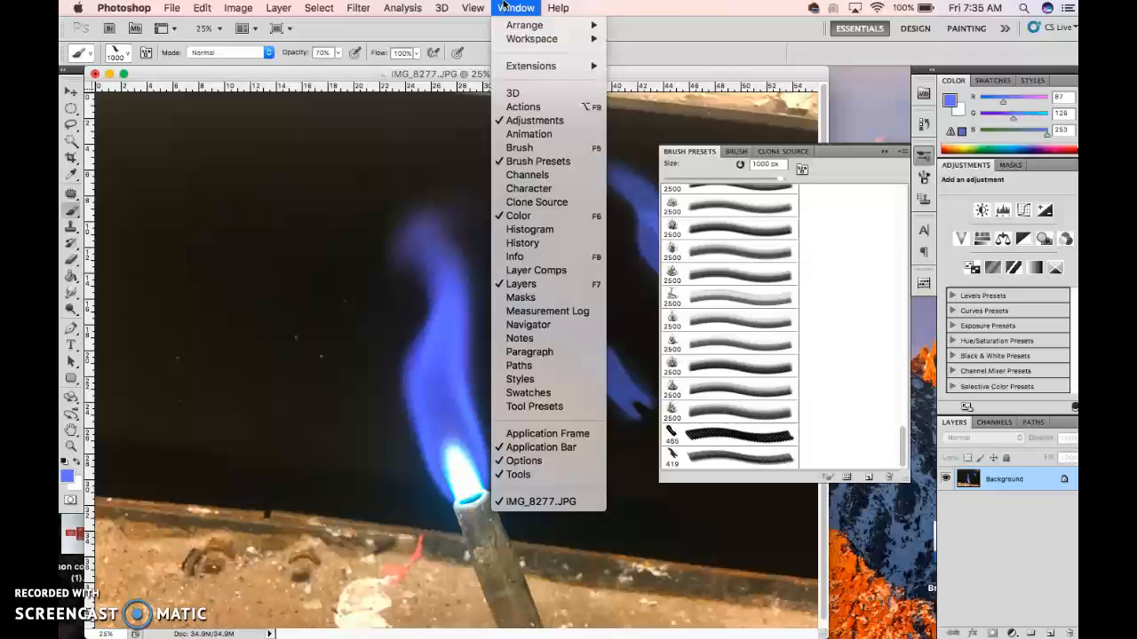
pyautogui.click(539, 149)
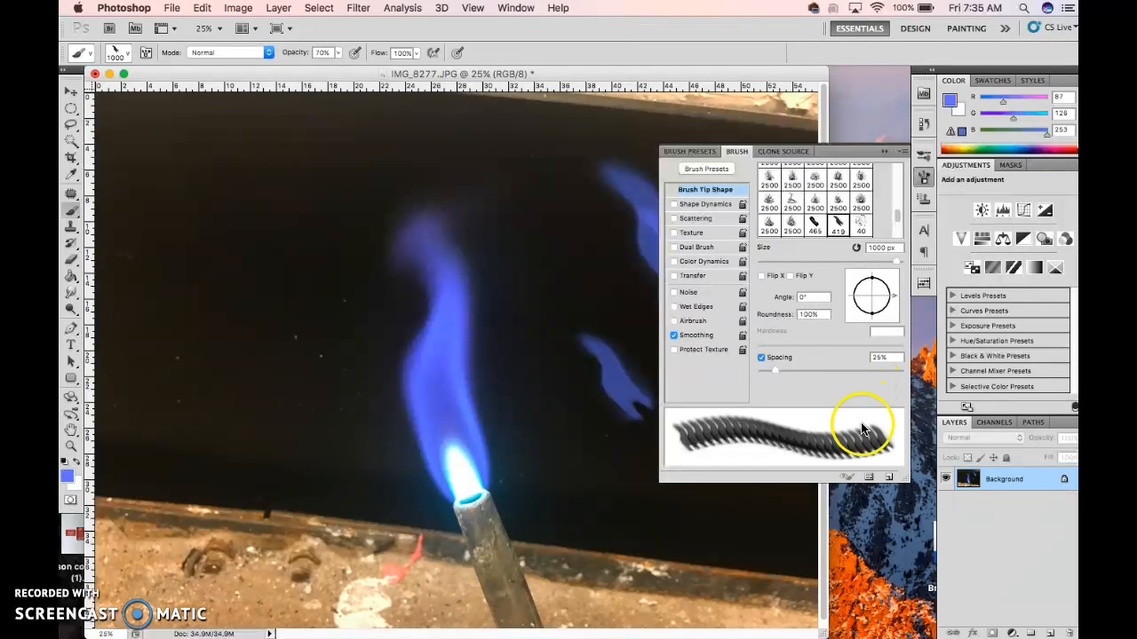
# Save the 419 px flame brush from the Preset Manager as a brush set named Flame Brush on the Desktop
pyautogui.click(872, 478)
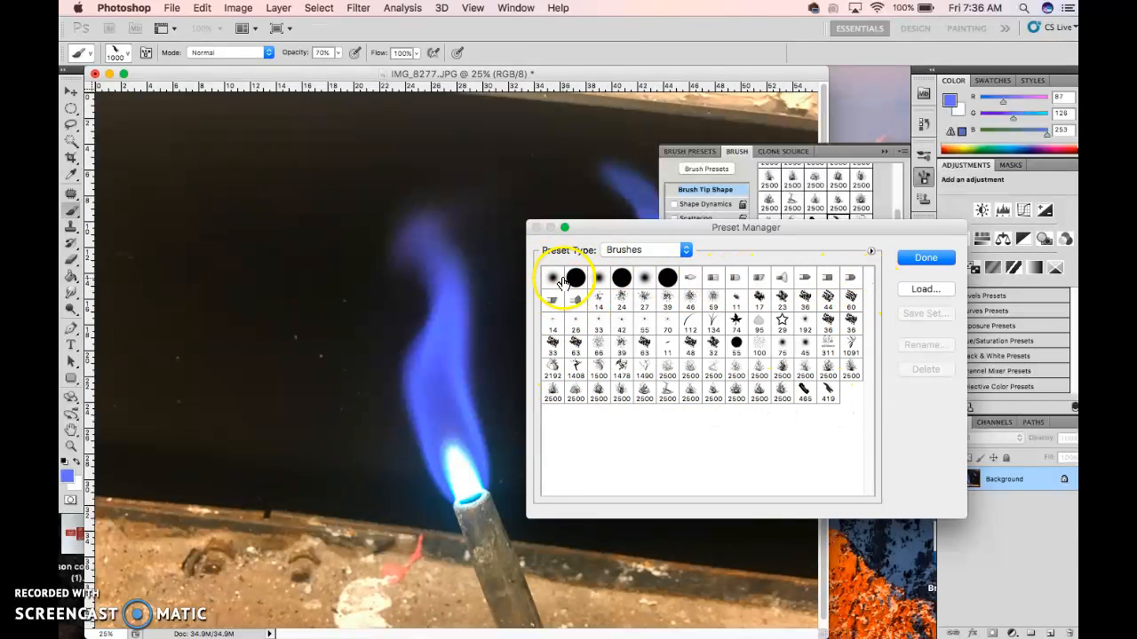
pyautogui.click(827, 390)
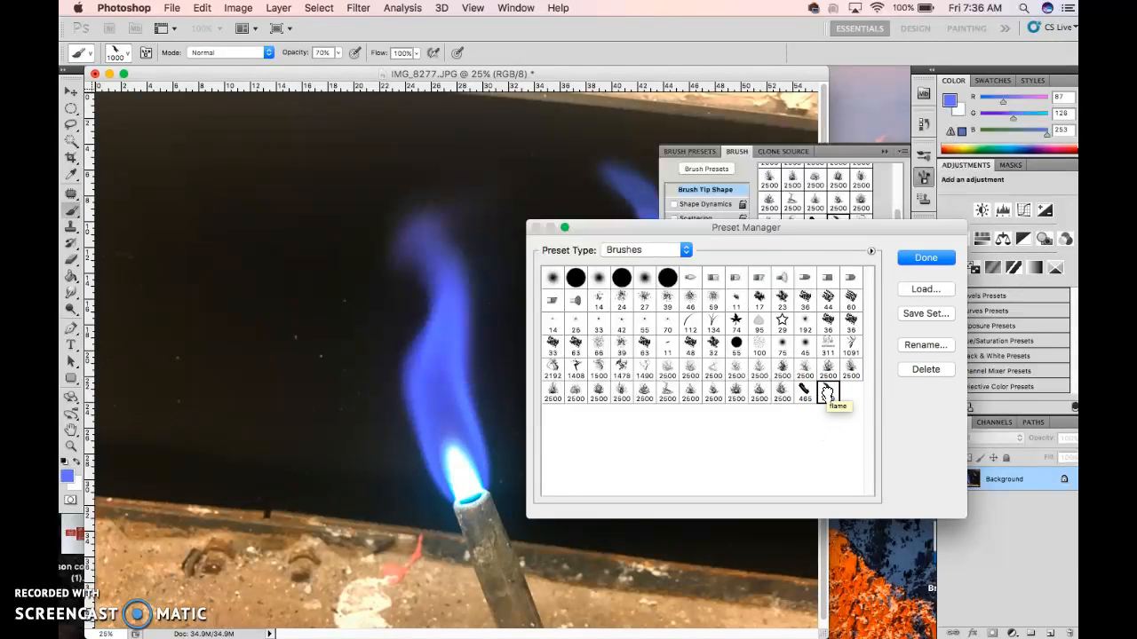
pyautogui.click(928, 312)
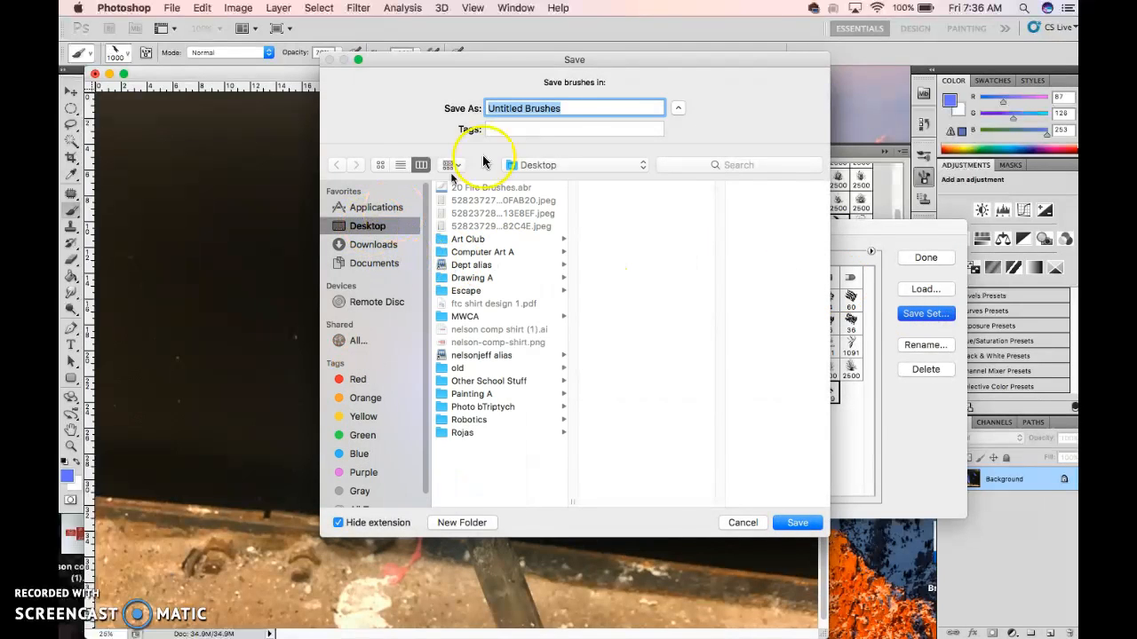
pyautogui.click(573, 107)
pyautogui.moveTo(570, 108); pyautogui.dragTo(457, 112)
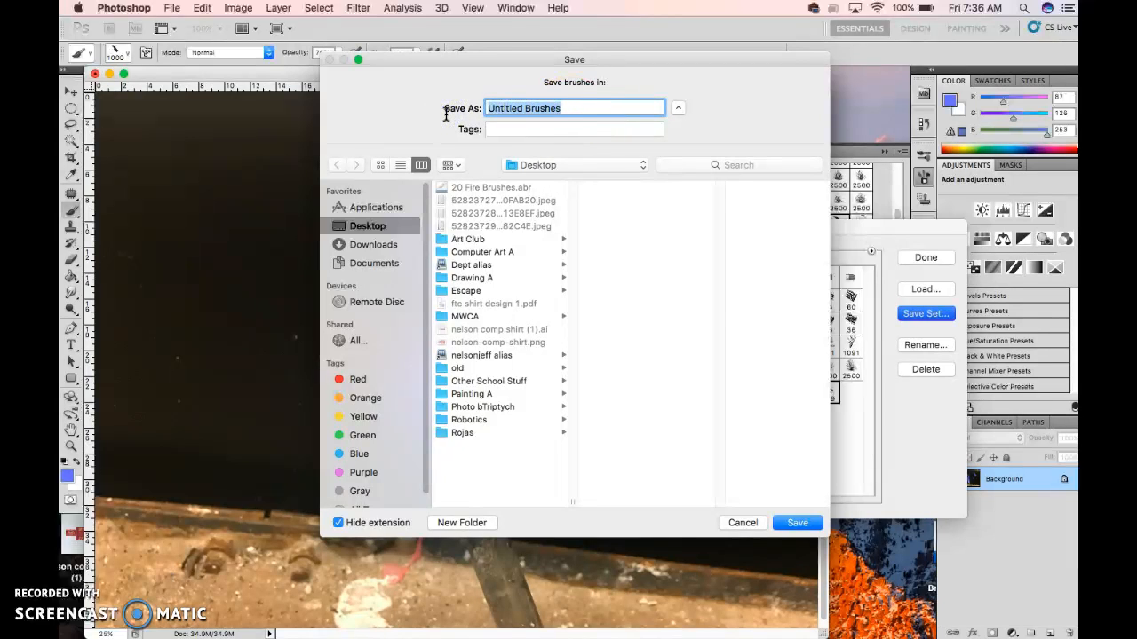
pyautogui.write('Flam')
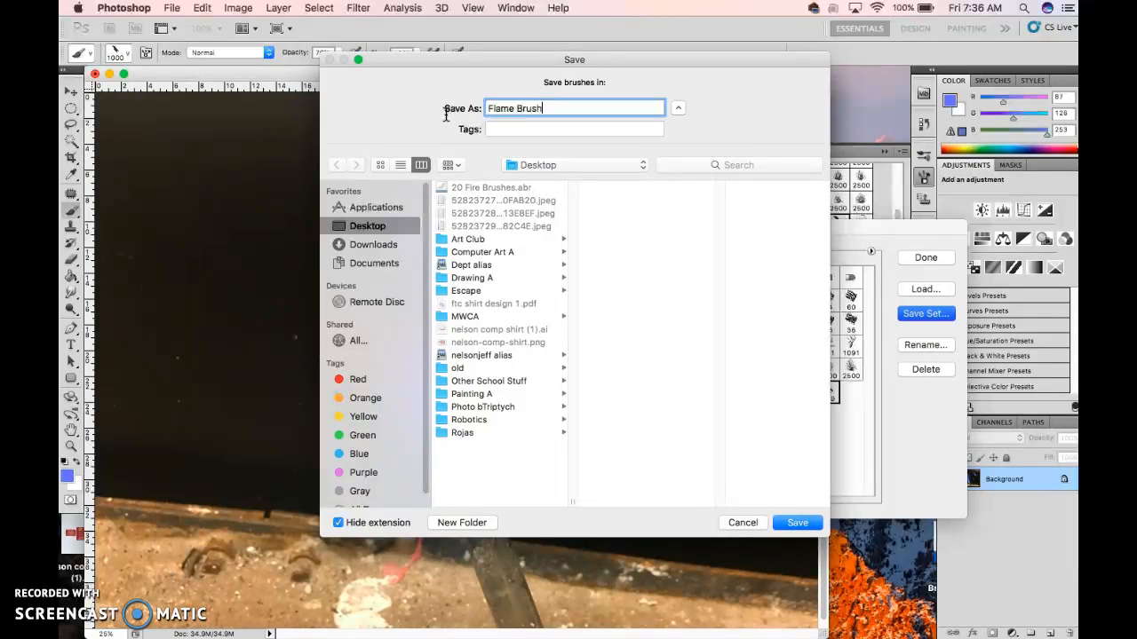
pyautogui.click(799, 522)
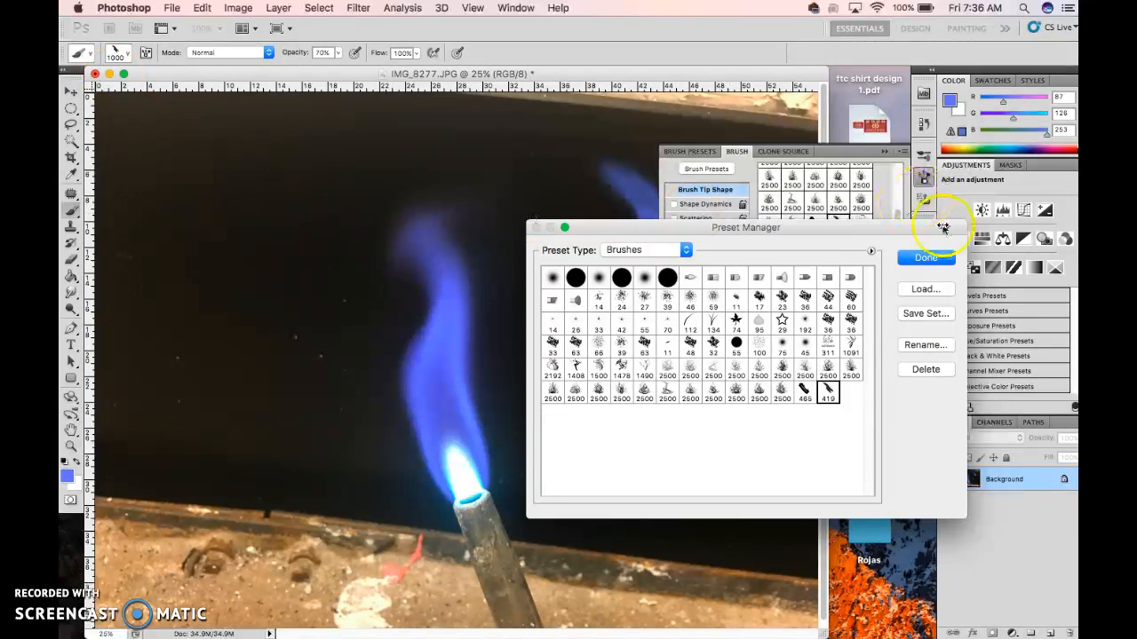
pyautogui.click(940, 264)
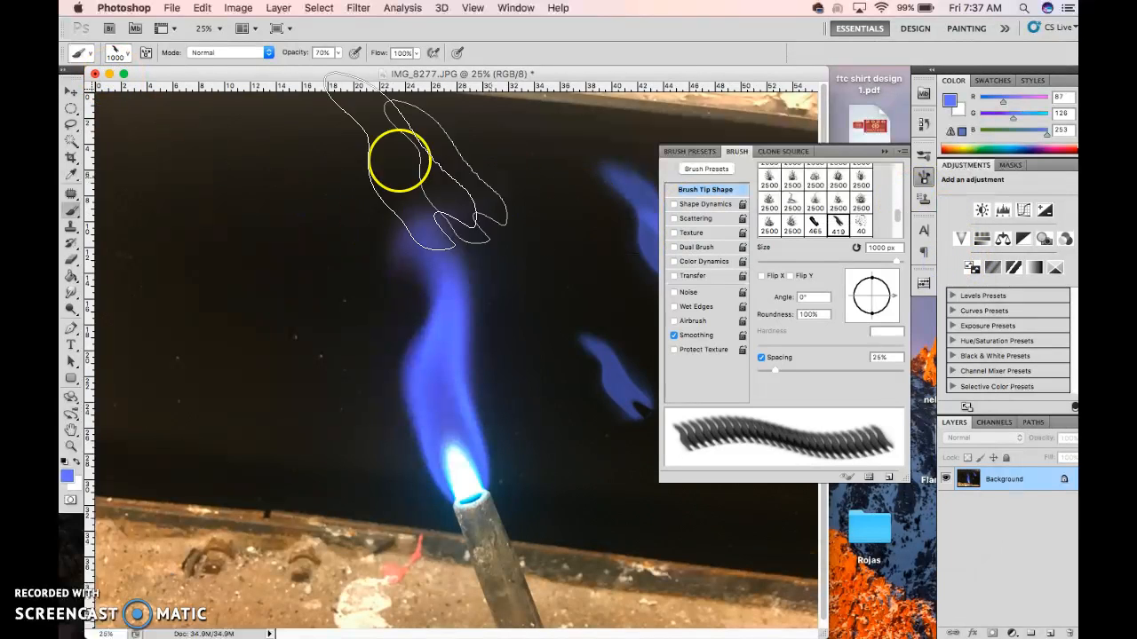
# Reveal the desktop, open Flame Brush.abr to load its brush, and move the file's icon slightly lower
pyautogui.click(110, 74)
pyautogui.press('super+h')
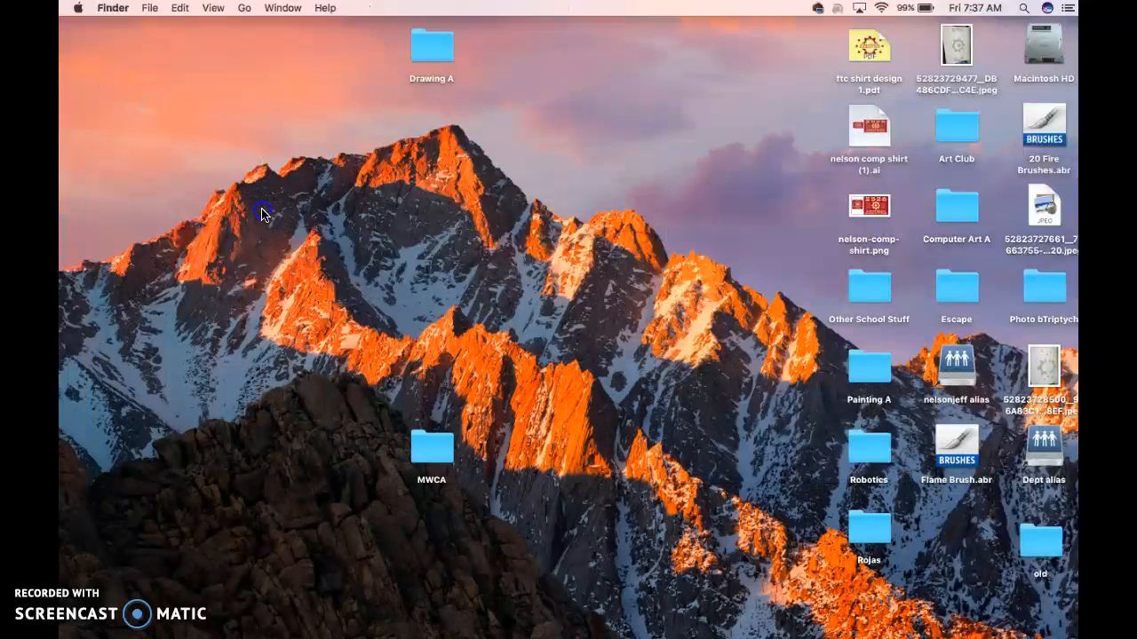
pyautogui.click(948, 460)
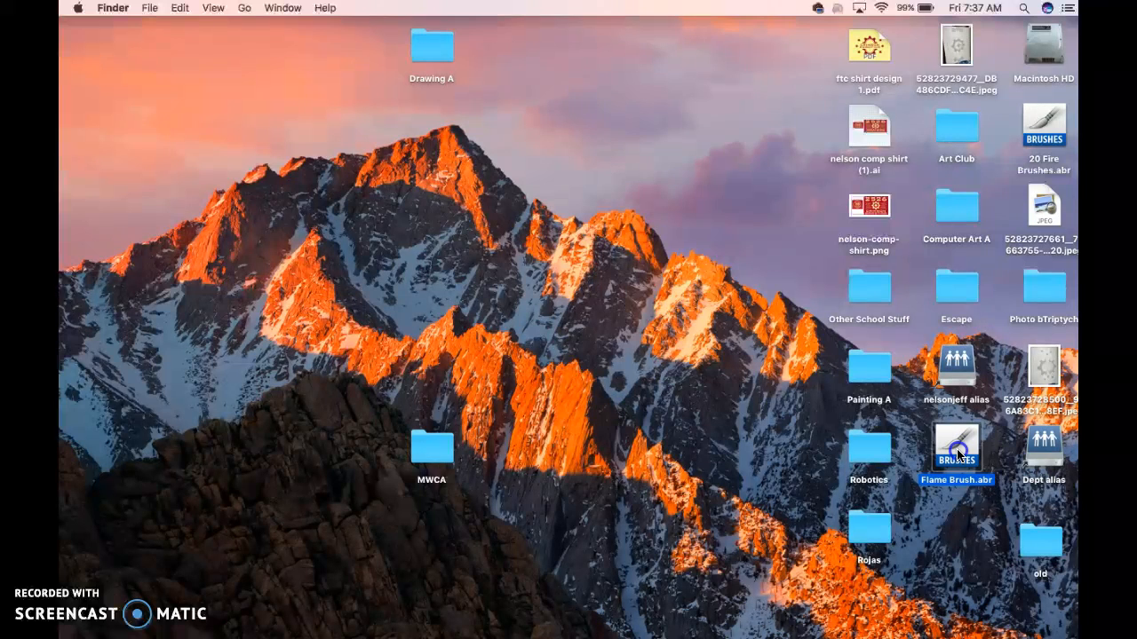
pyautogui.doubleClick(958, 454)
pyautogui.click(699, 541)
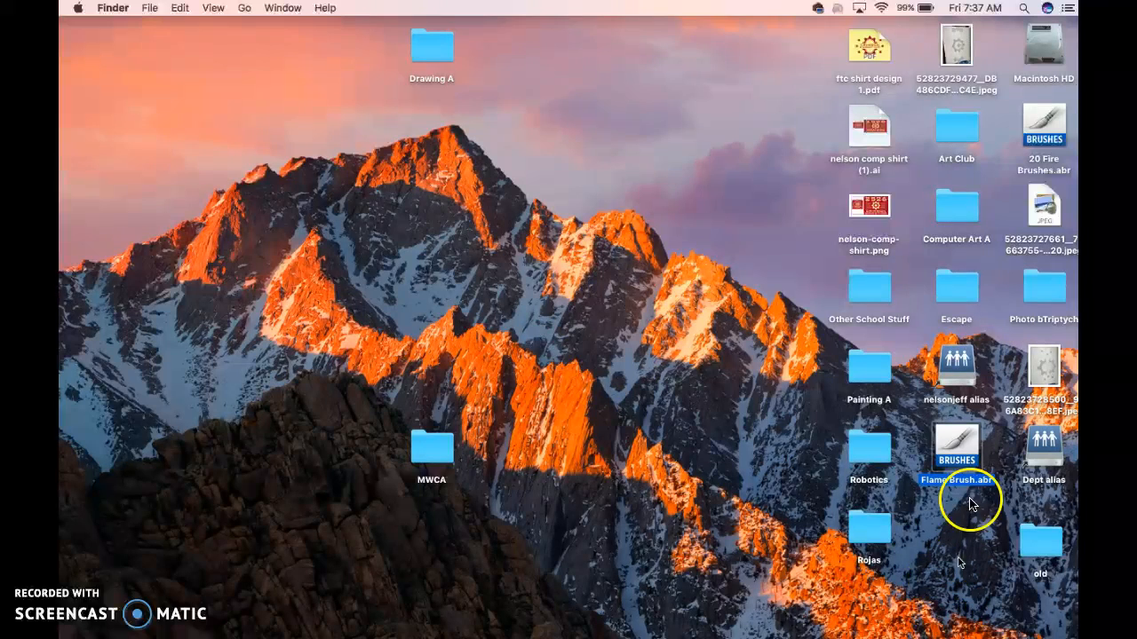
pyautogui.moveTo(942, 469); pyautogui.dragTo(953, 517)
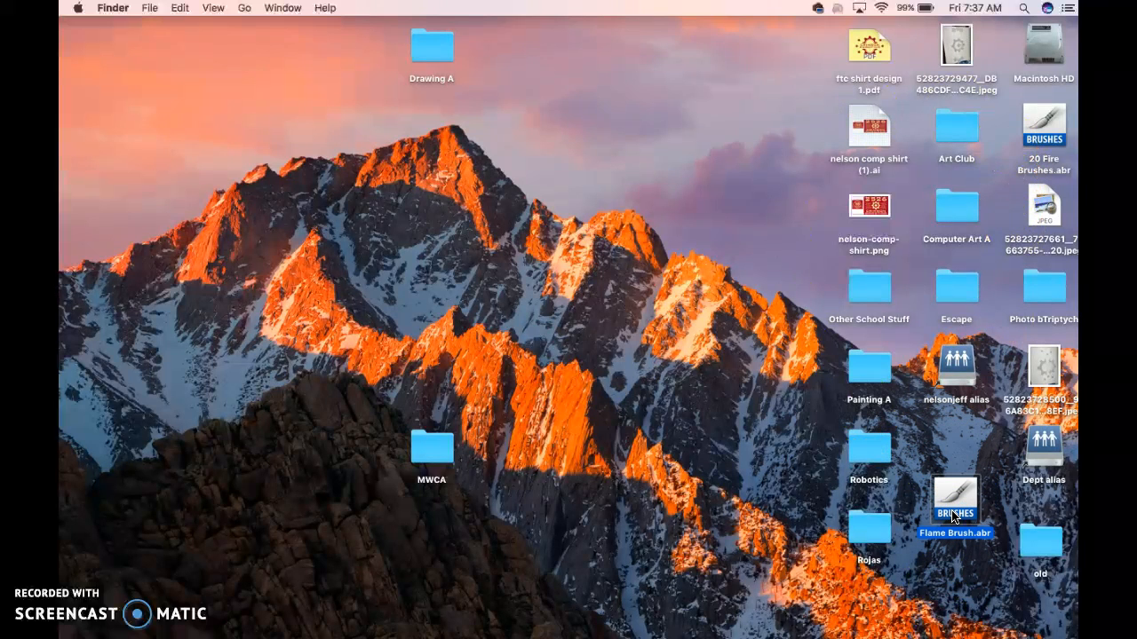
# Switch back to Photoshop and load 20 Fire Brushes.abr from the Desktop into the brush presets through the Preset Manager
pyautogui.moveTo(447, 637)
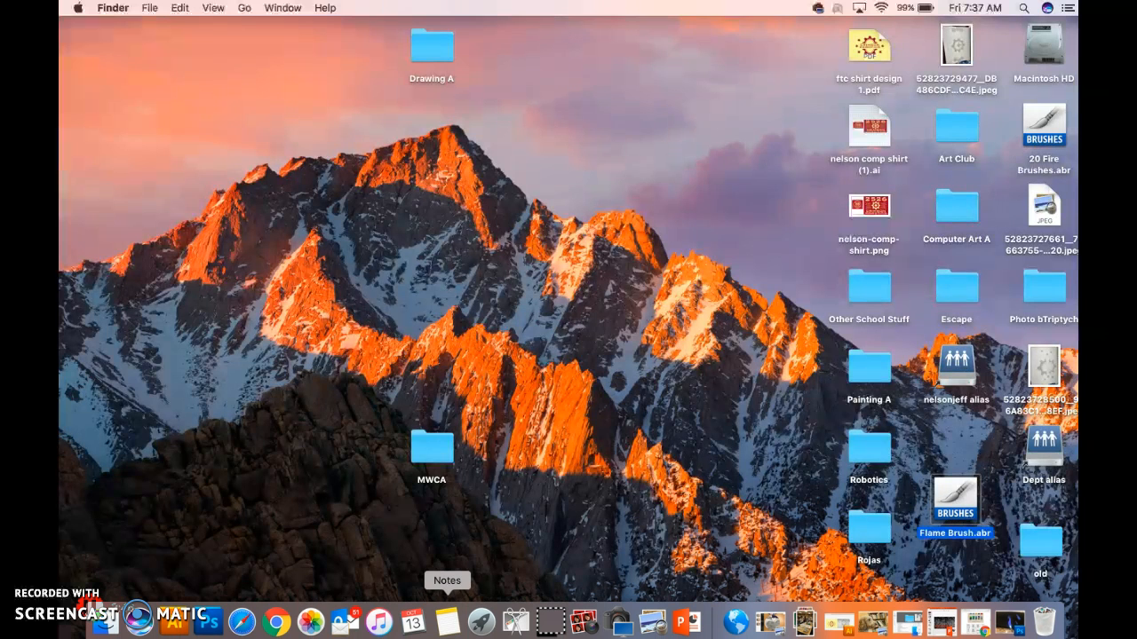
pyautogui.click(207, 633)
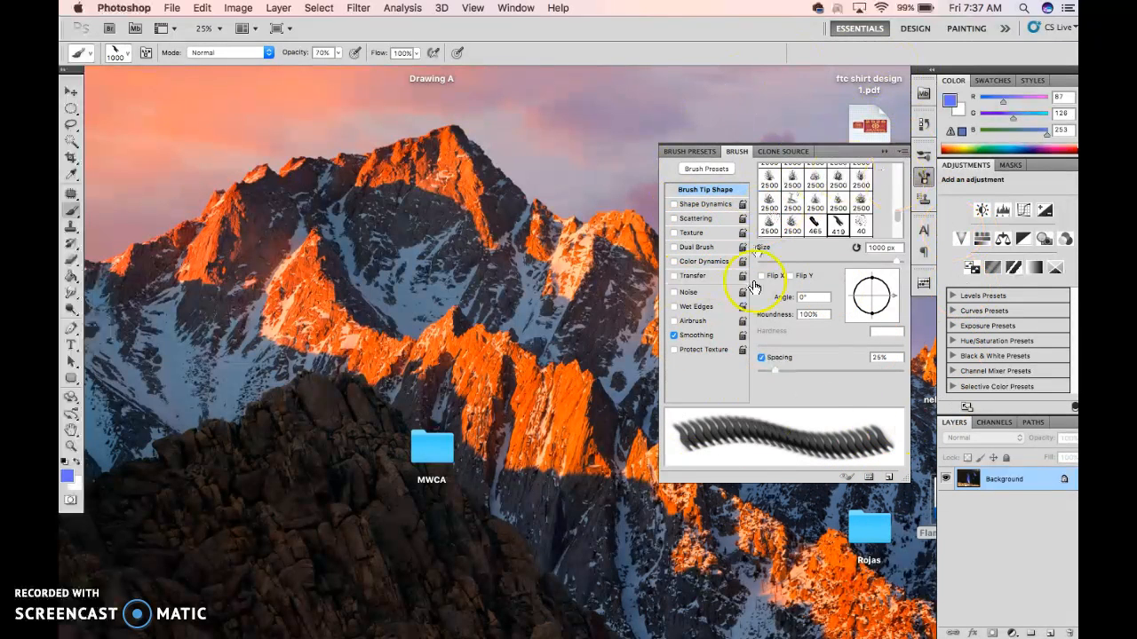
pyautogui.click(868, 479)
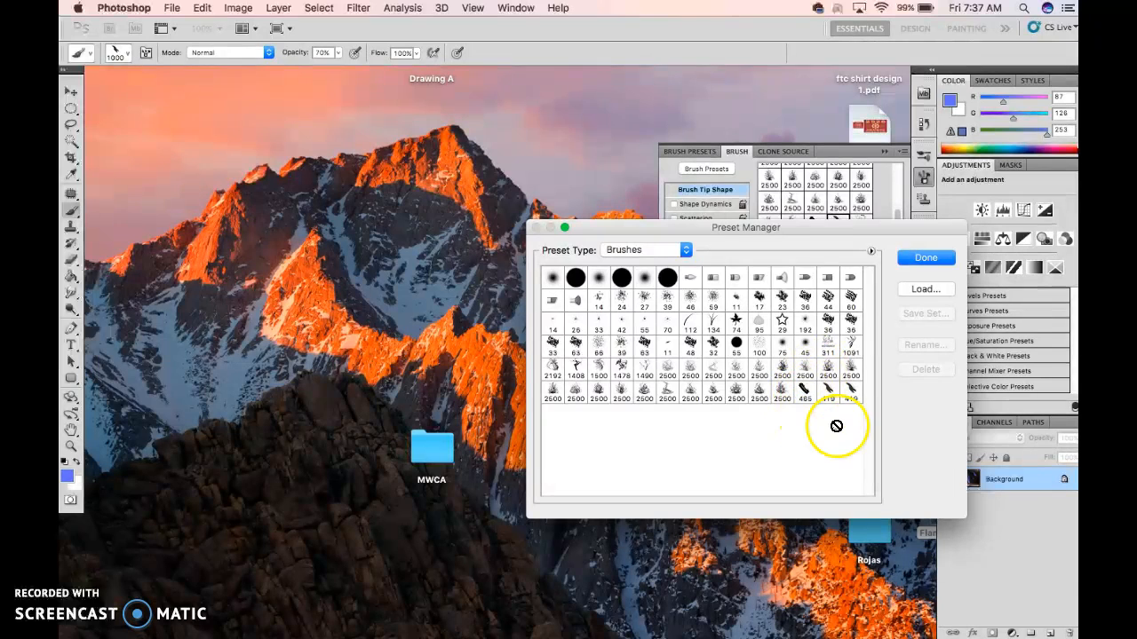
pyautogui.click(925, 289)
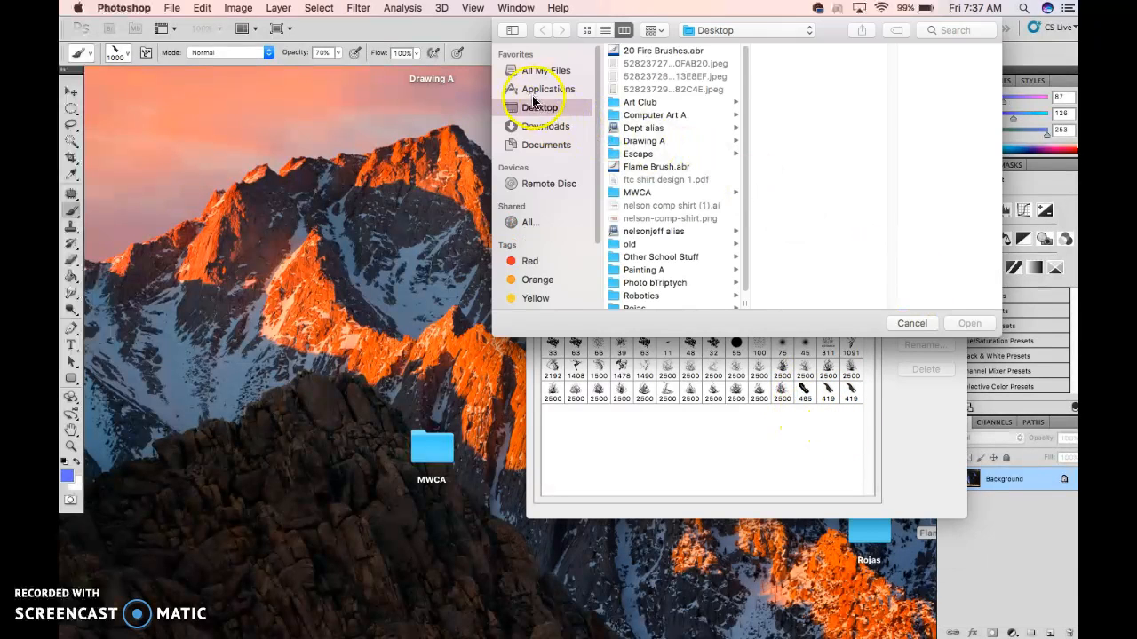
pyautogui.scroll(-1, 701, 231)
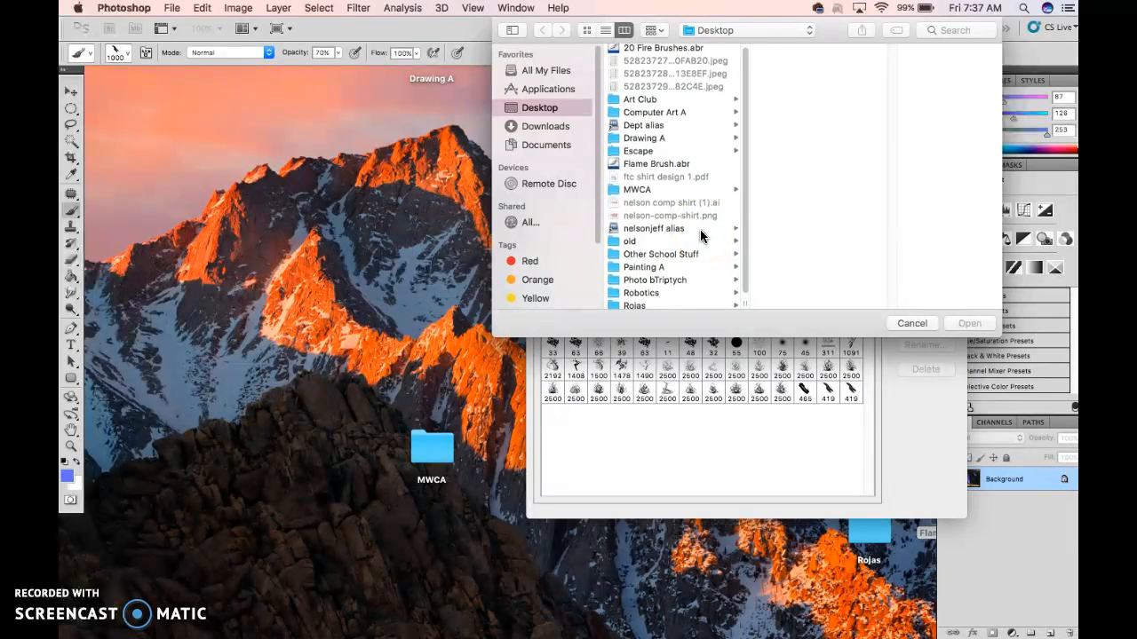
pyautogui.scroll(-2, 701, 232)
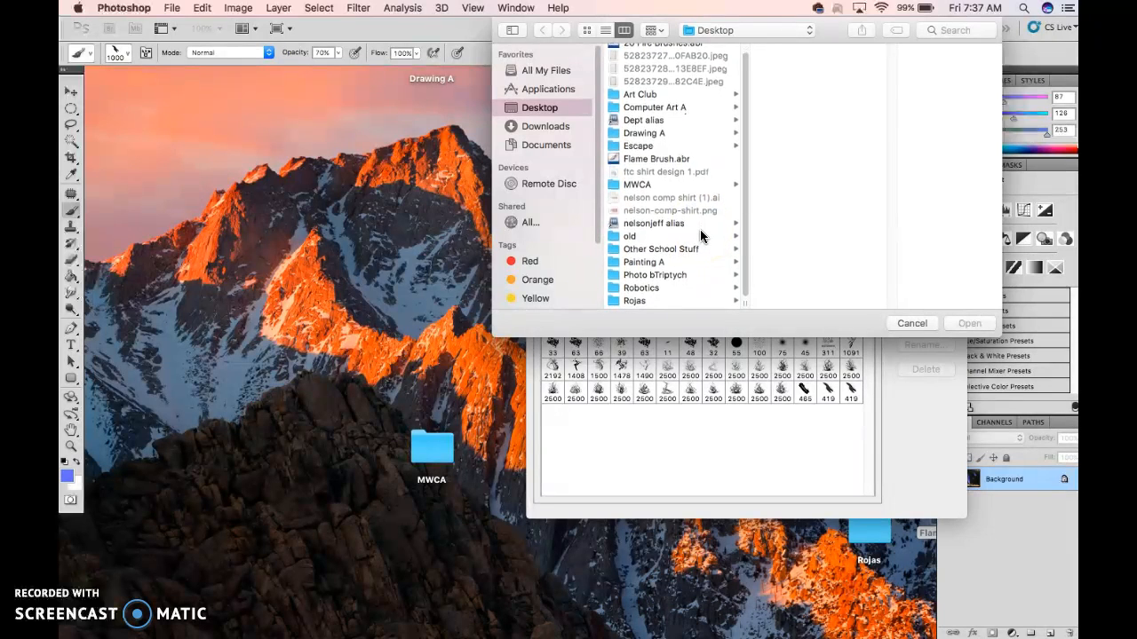
pyautogui.scroll(1, 701, 231)
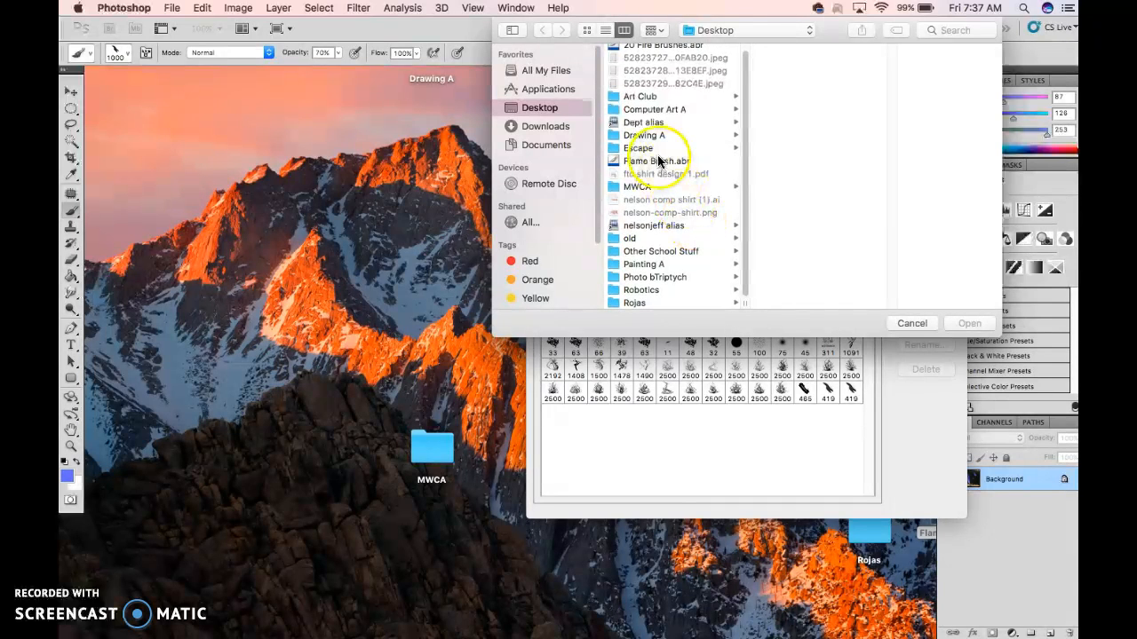
pyautogui.scroll(1, 657, 160)
pyautogui.scroll(1, 658, 163)
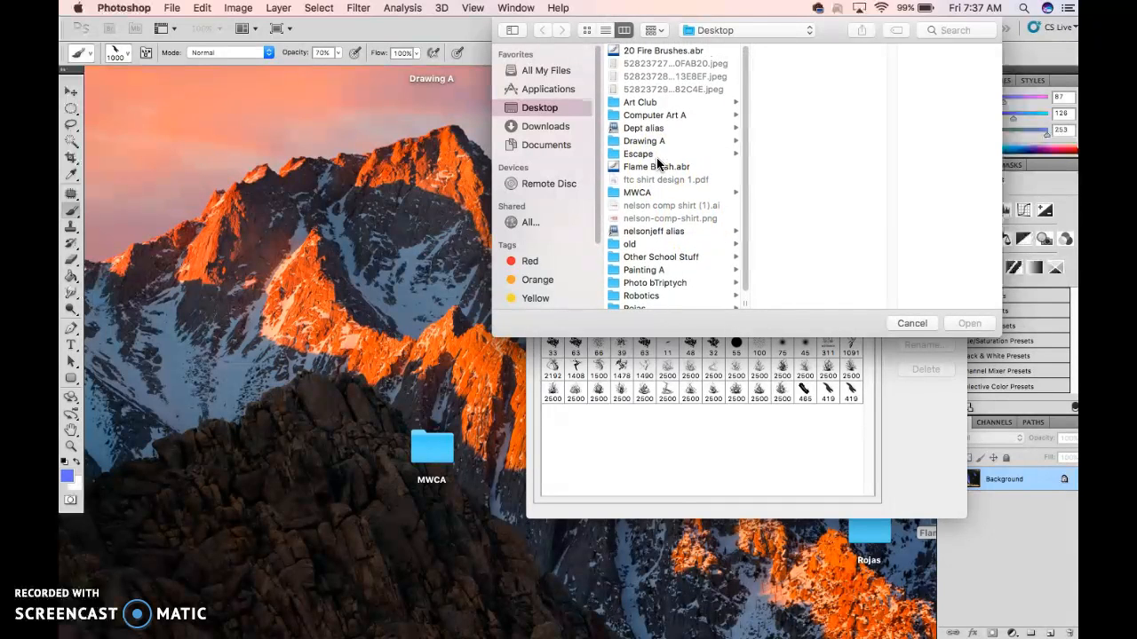
pyautogui.click(674, 49)
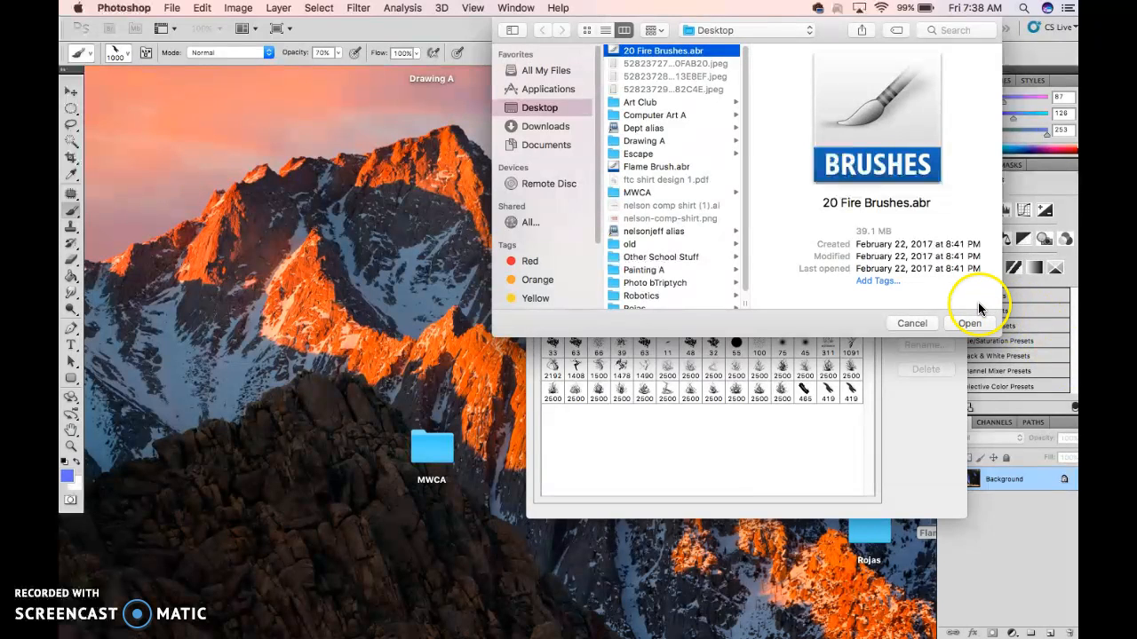
pyautogui.click(968, 324)
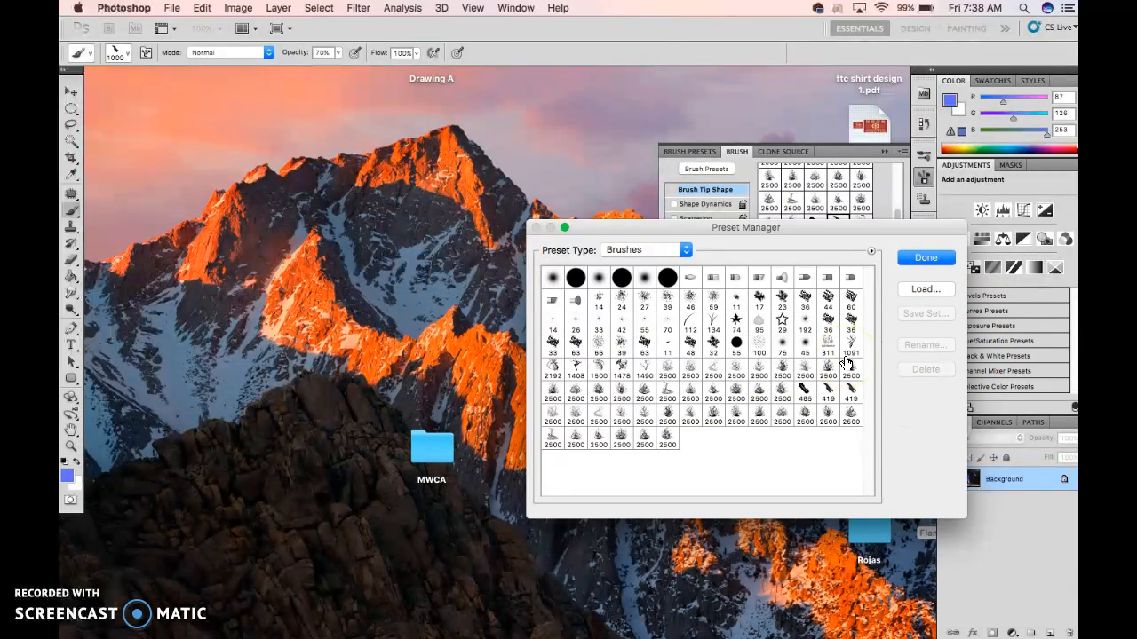
pyautogui.click(922, 259)
pyautogui.click(923, 257)
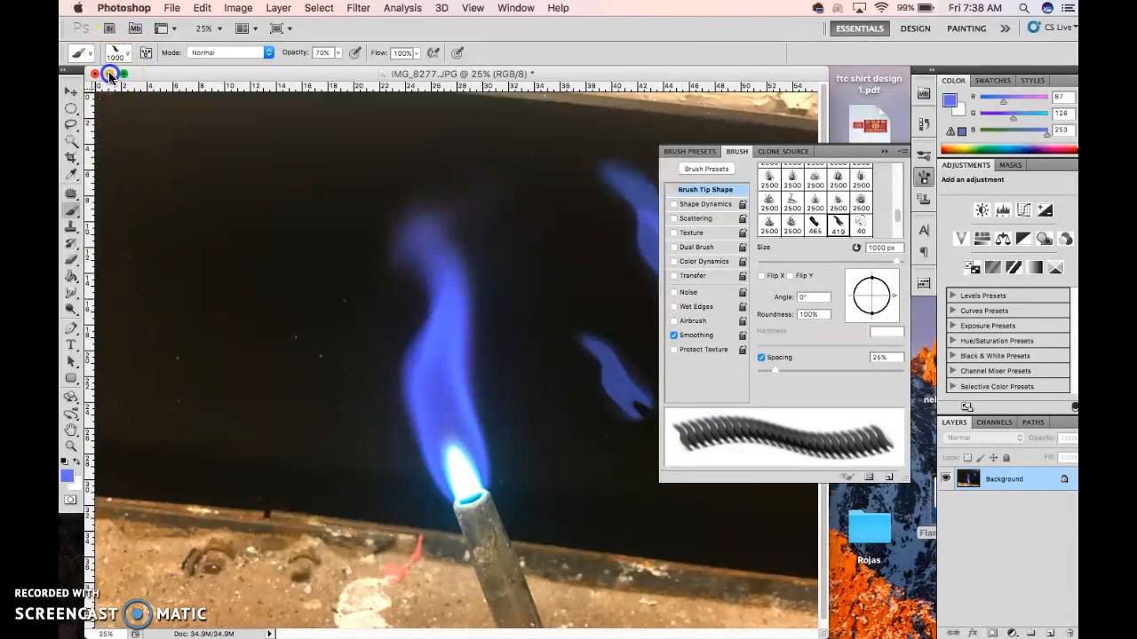
# Minimize the flame image, collapse the brush settings and return to the desktop with Flame Brush.abr deselected
pyautogui.click(109, 75)
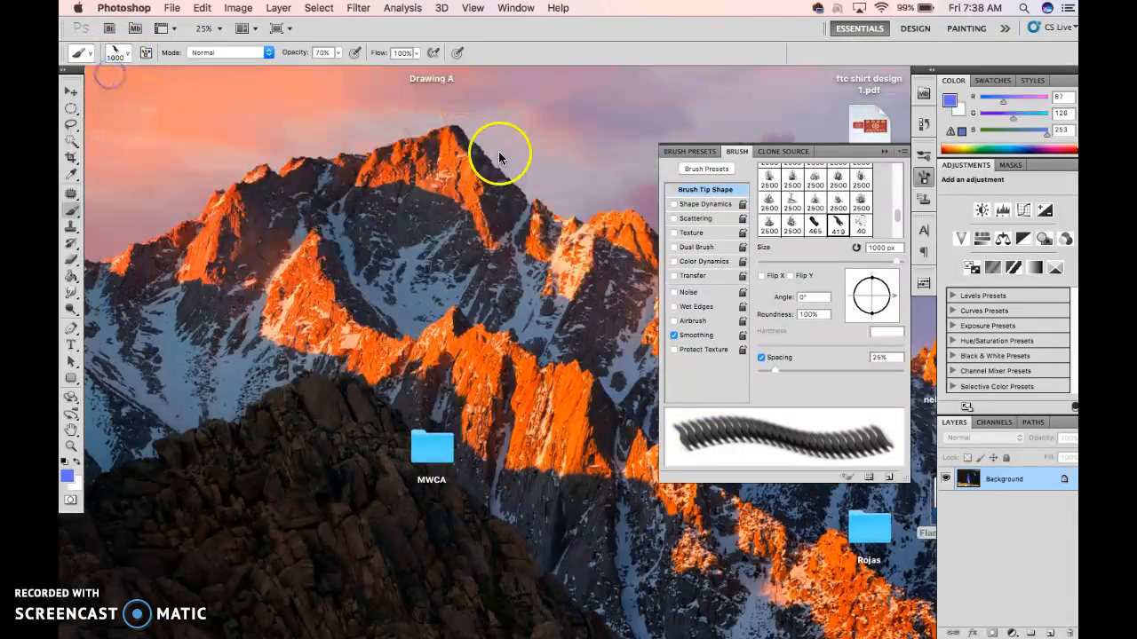
pyautogui.click(883, 152)
pyautogui.click(613, 345)
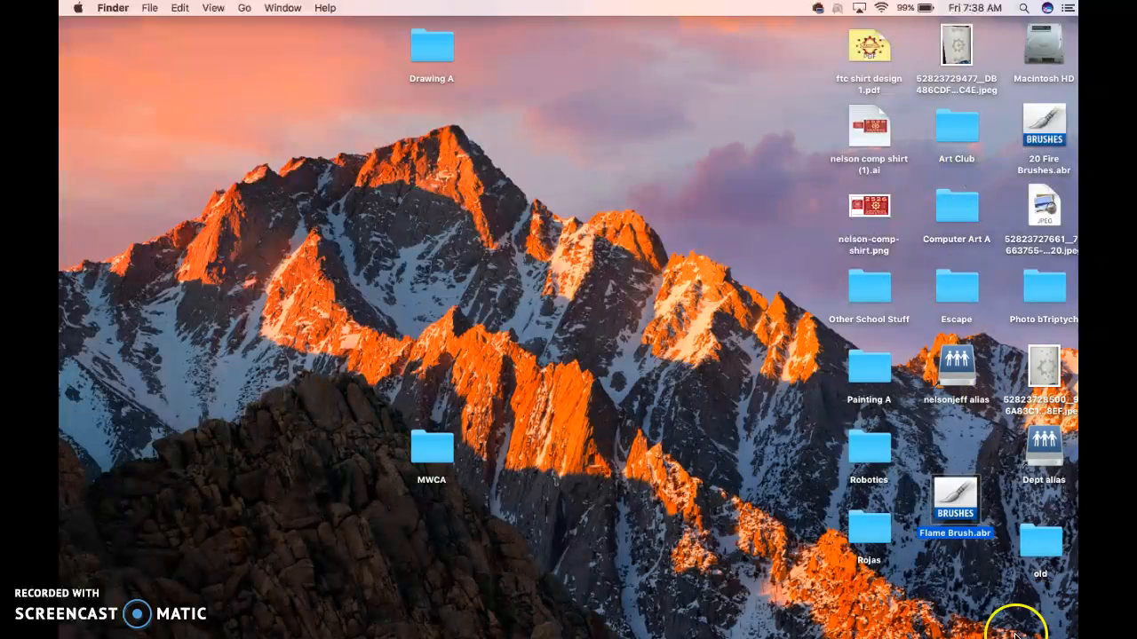
pyautogui.doubleClick(982, 538)
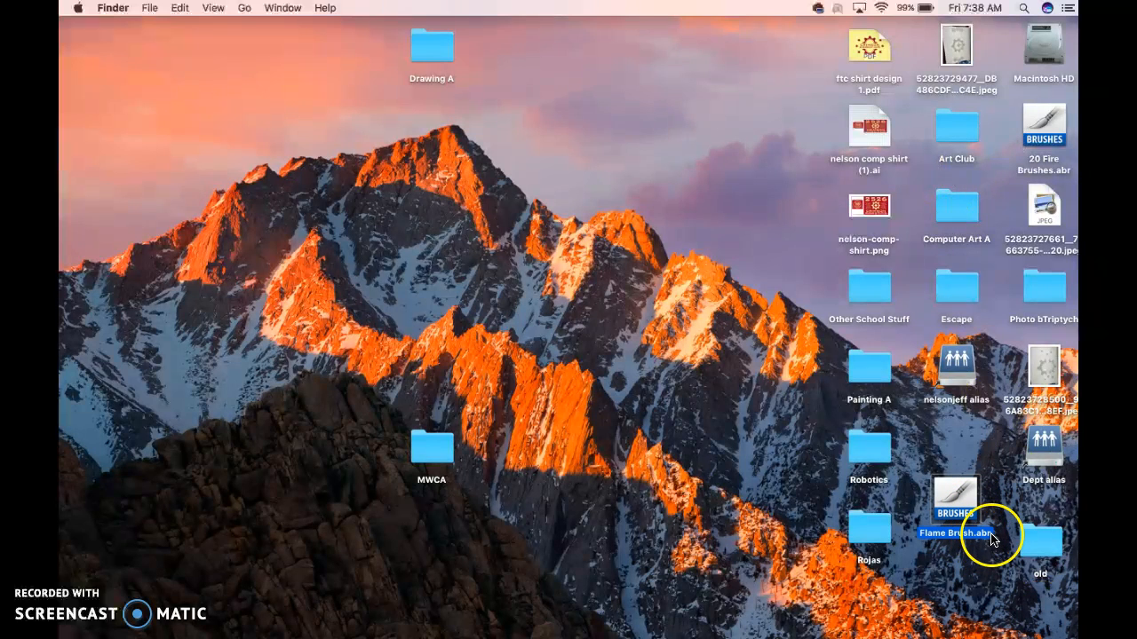
pyautogui.click(956, 562)
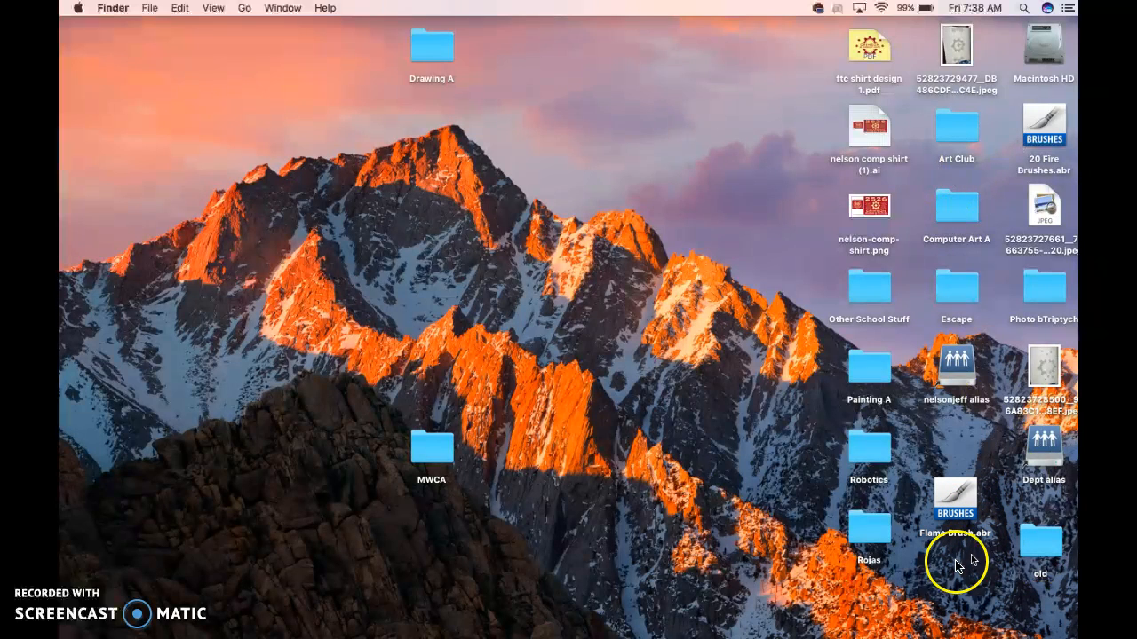
pyautogui.moveTo(619, 634)
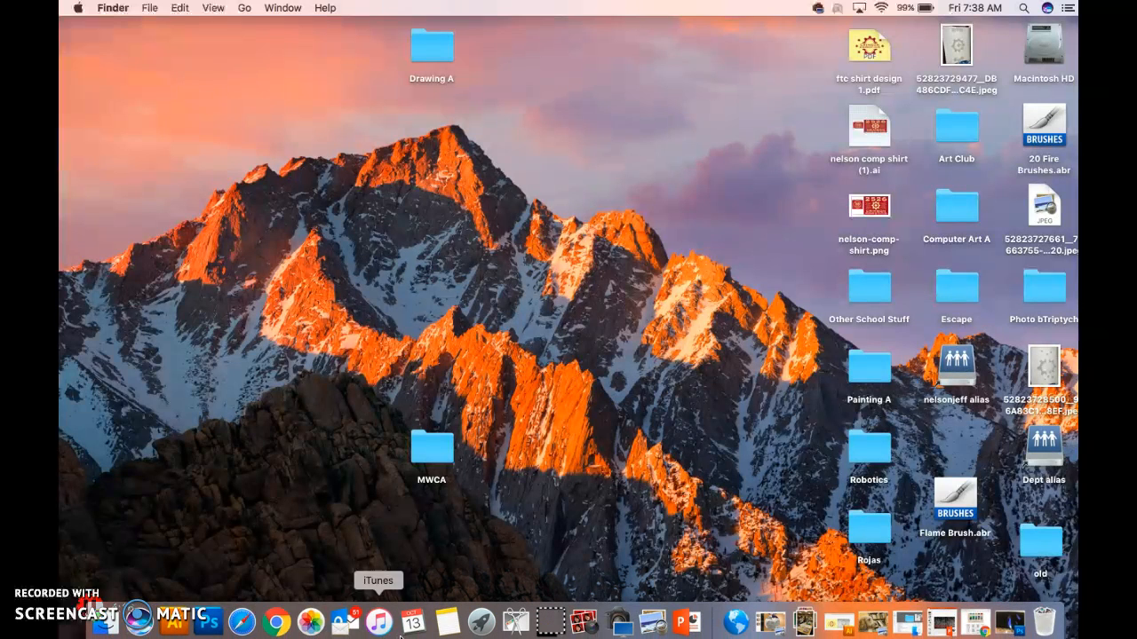